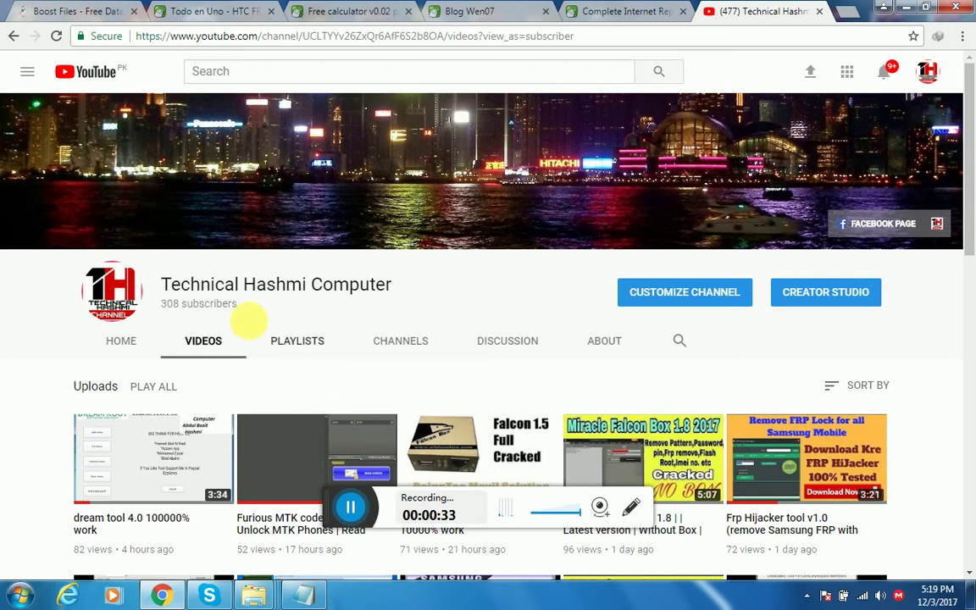
Look through the channel's uploaded videos on its Videos page.
left_click_drag(161, 285, 397, 293)
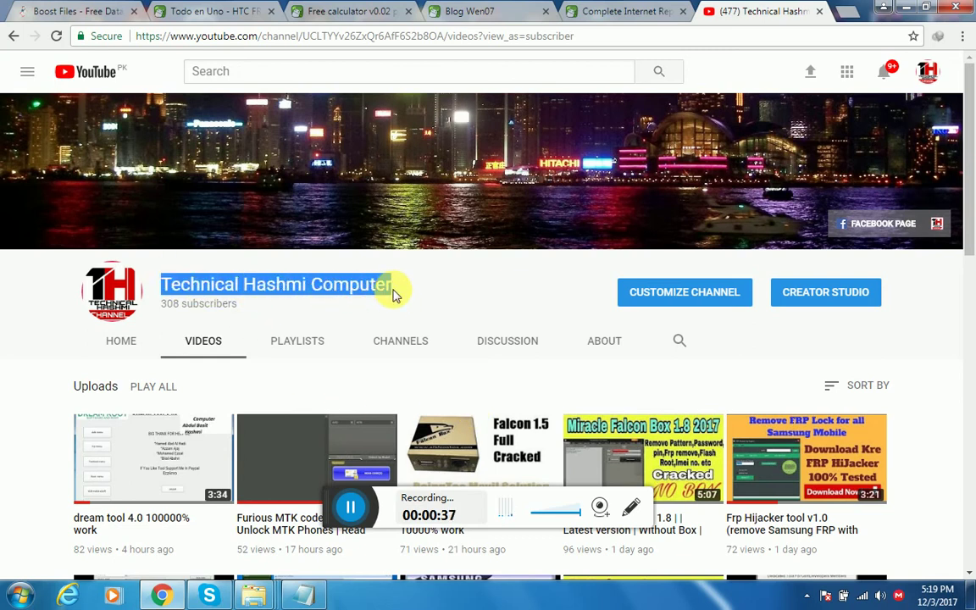
left_click(553, 279)
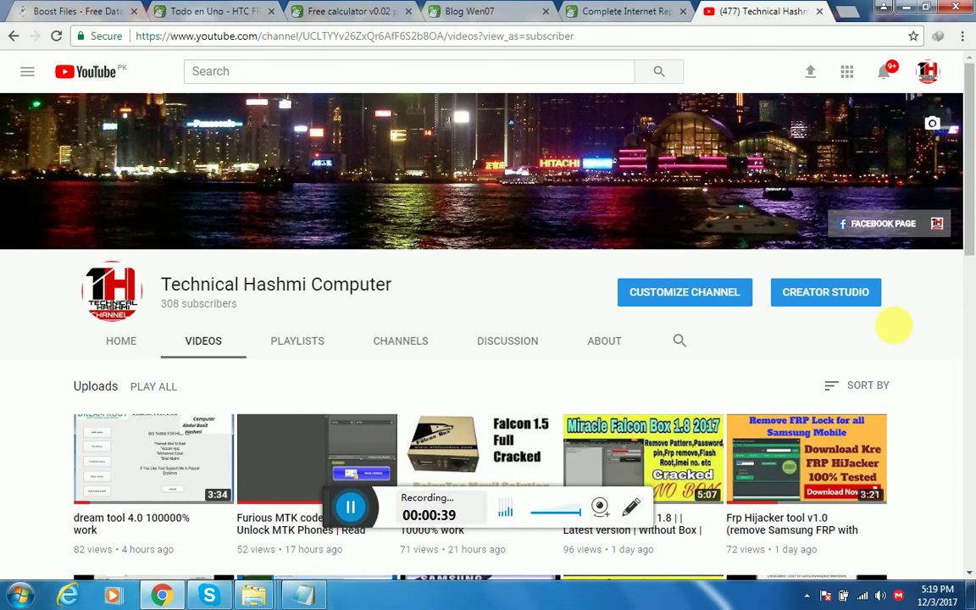
left_click_drag(970, 144, 968, 227)
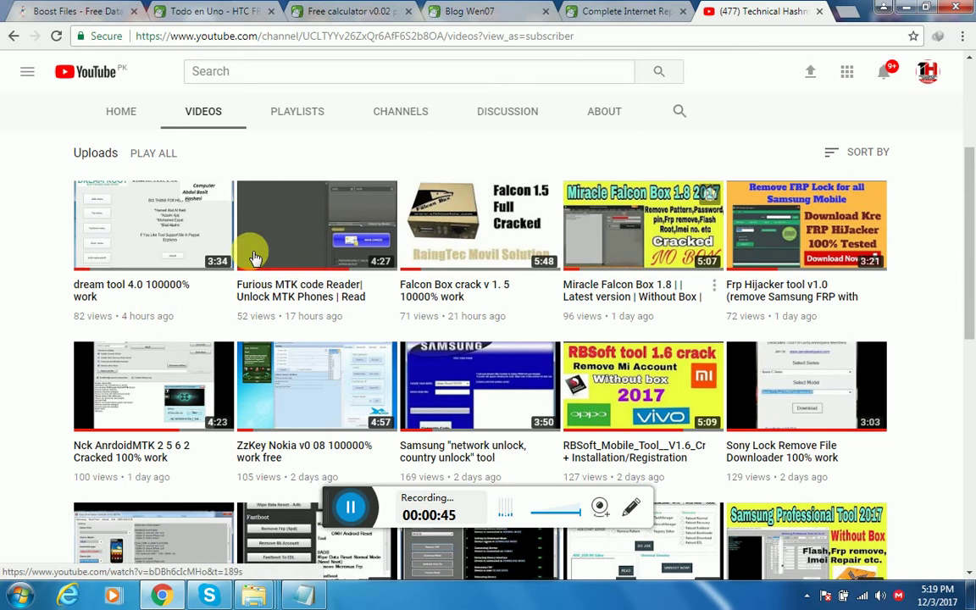
left_click_drag(972, 279, 972, 377)
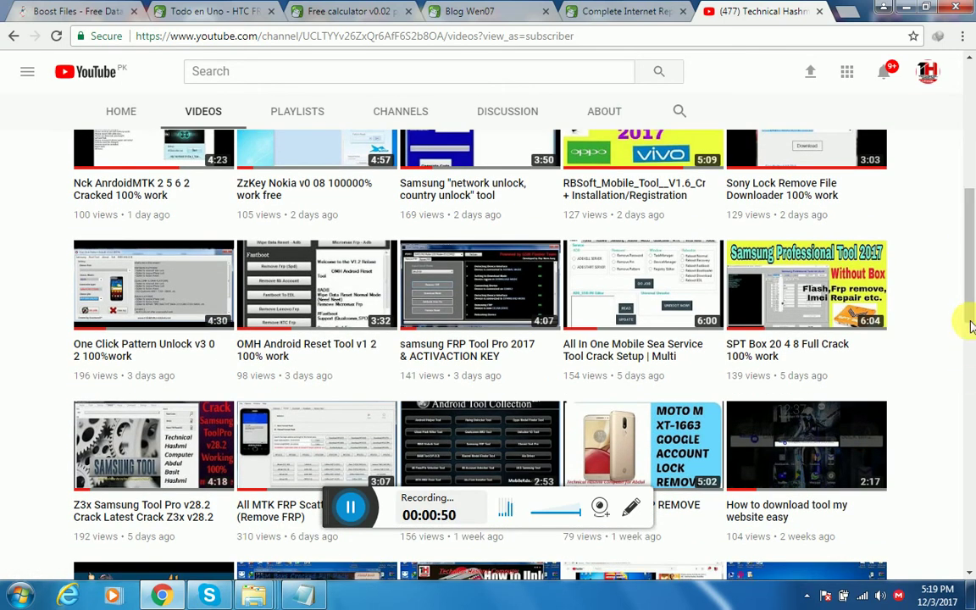
scroll(968, 309, "down", 5)
scroll(968, 322, "up", 5)
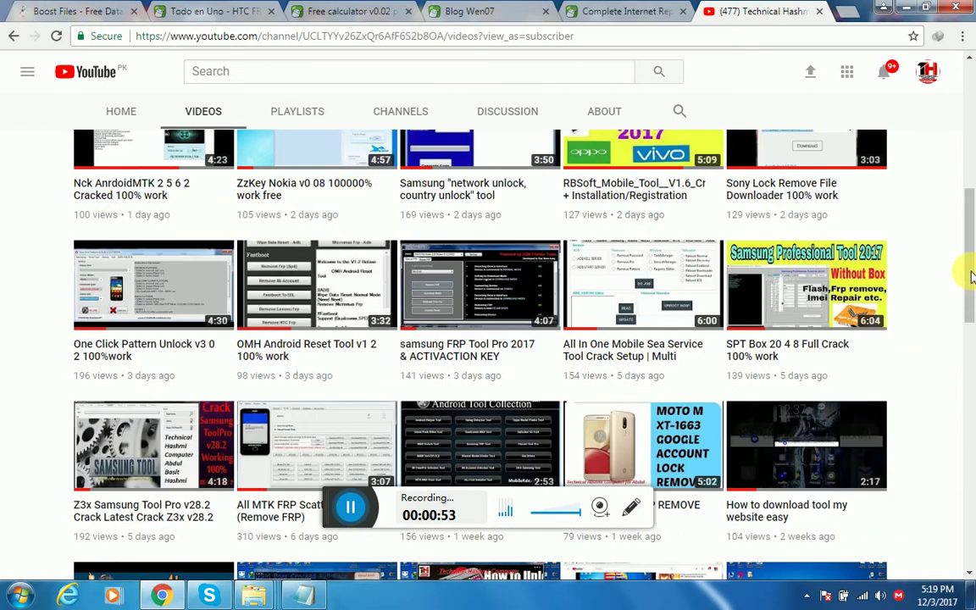
scroll(969, 212, "up", 5)
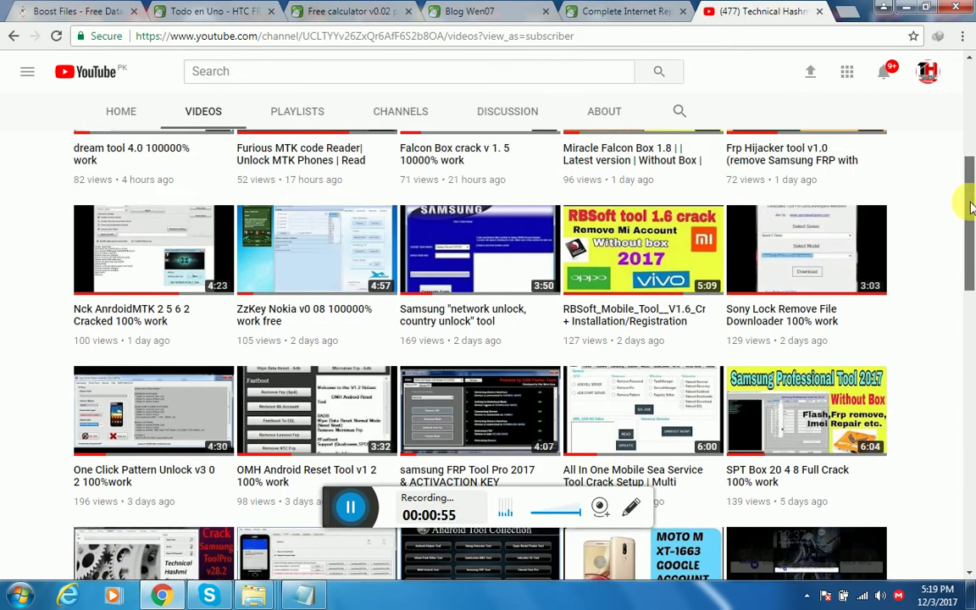
scroll(970, 140, "down", 1)
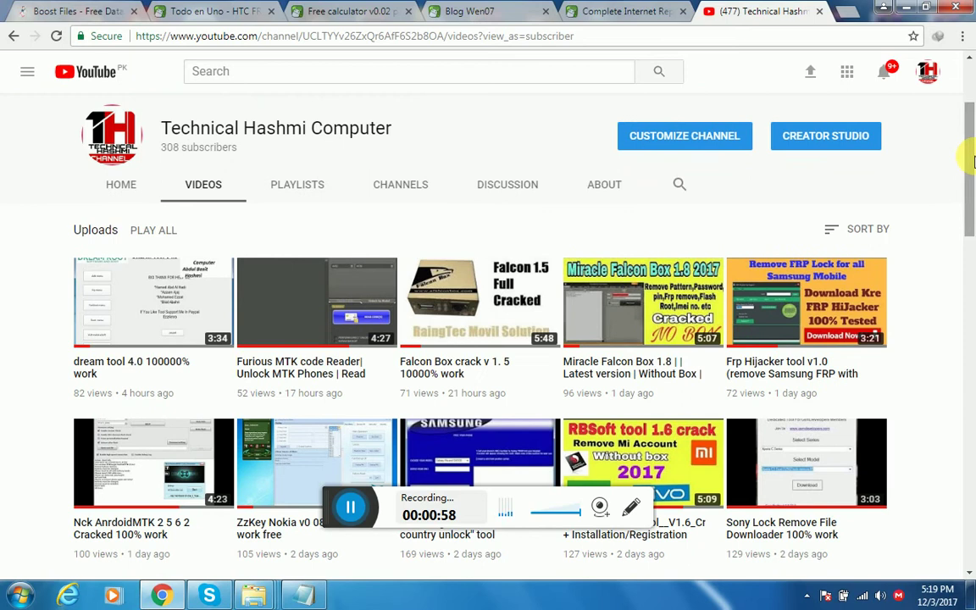
Open the "dream tool 4.0 100000% work" video, pause it and follow the boostfiles.net download link in its description.
left_click(157, 303)
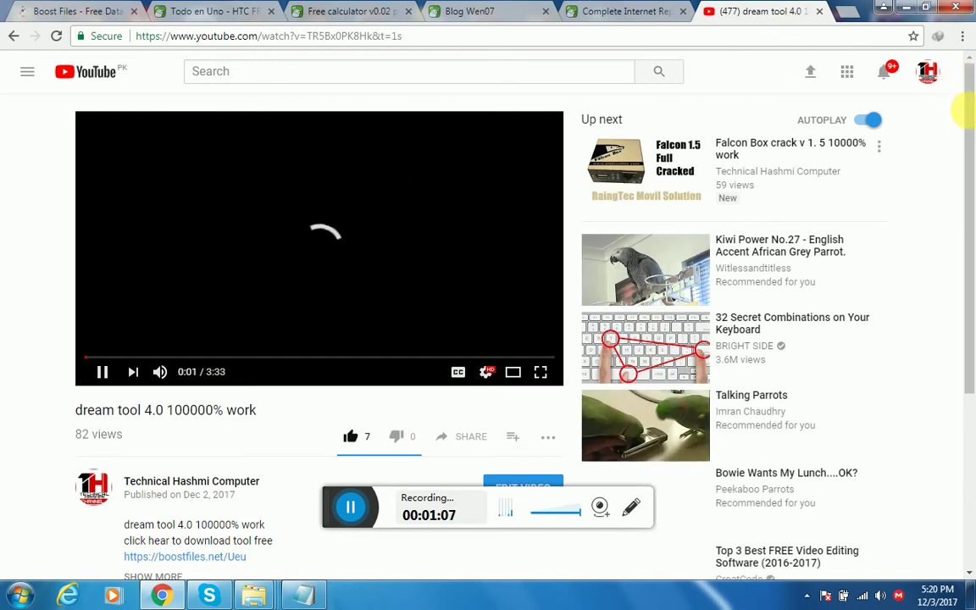
scroll(972, 140, "down", 1)
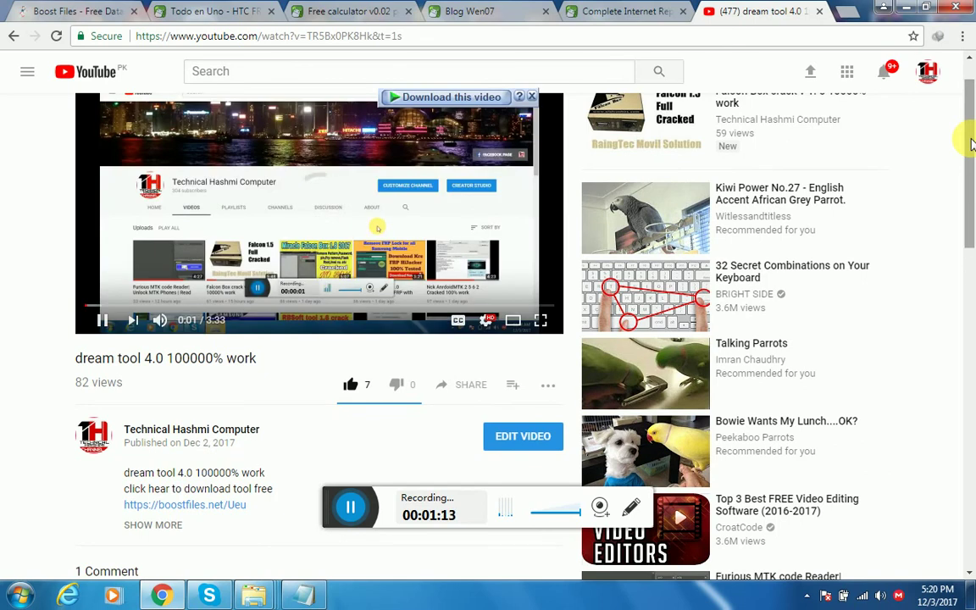
left_click(428, 166)
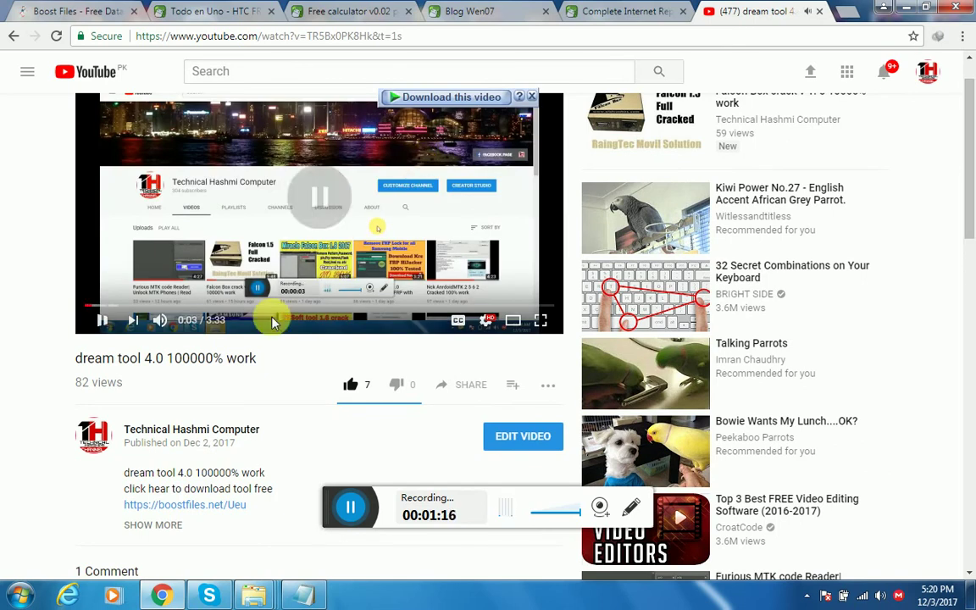
left_click(203, 504)
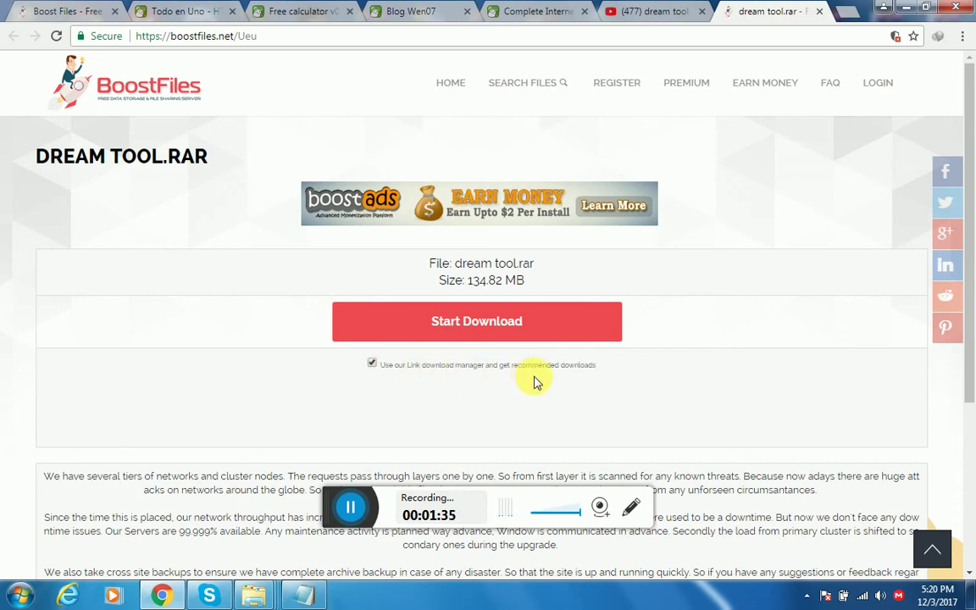
Start downloading dream tool.rar with the link download manager option disabled, and cancel the transfer.
left_click(372, 364)
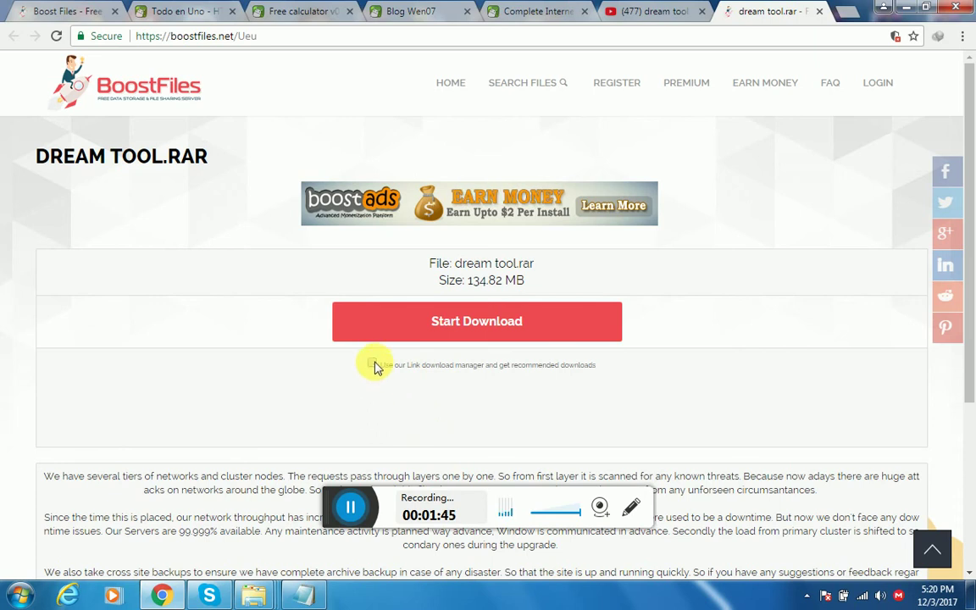
left_click(474, 328)
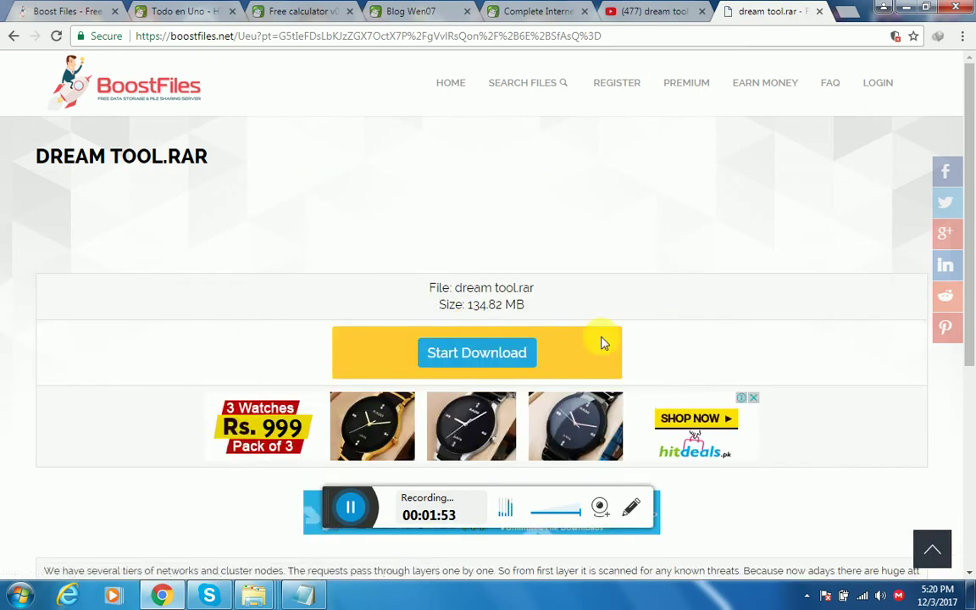
left_click(480, 354)
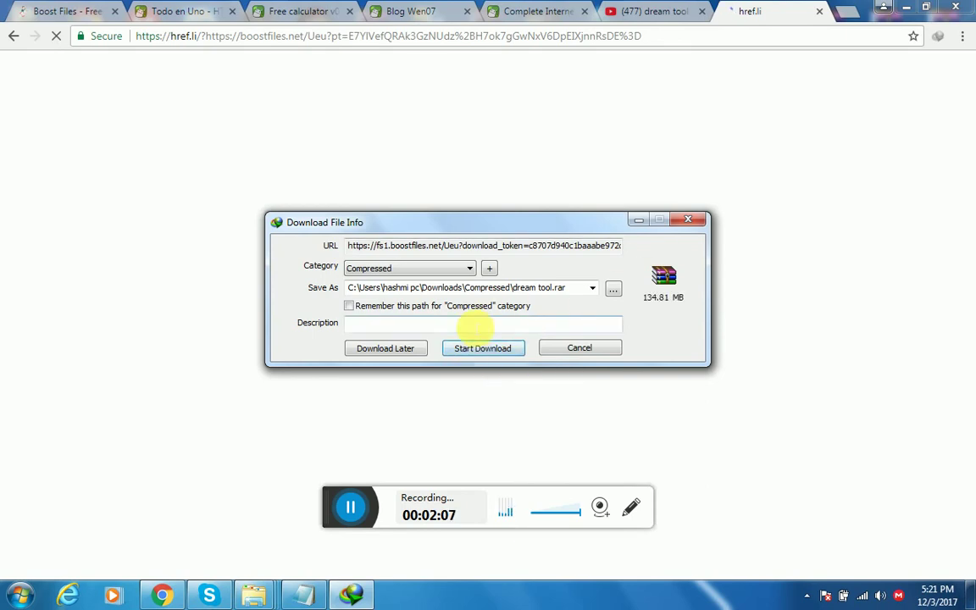
left_click(477, 351)
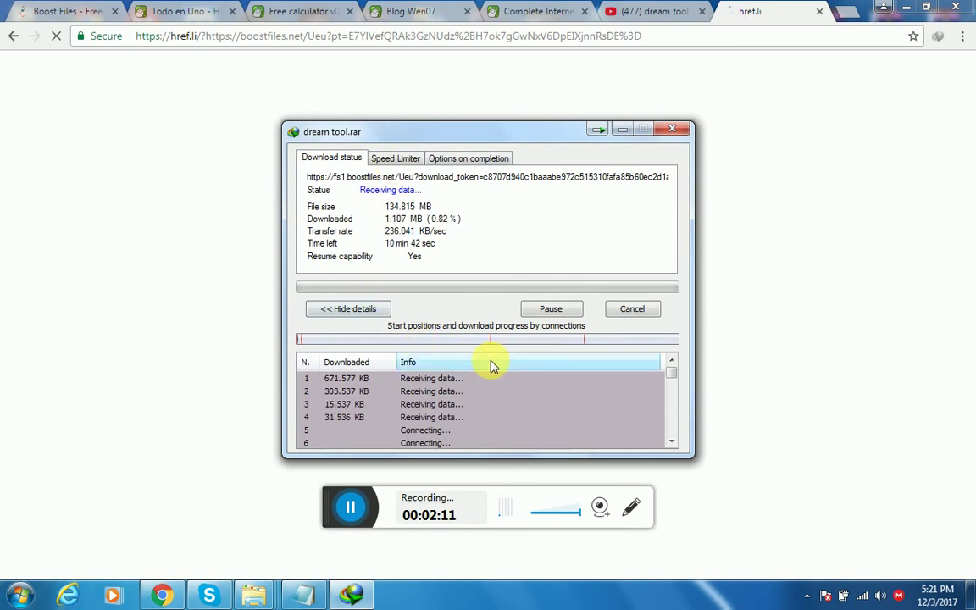
left_click(658, 307)
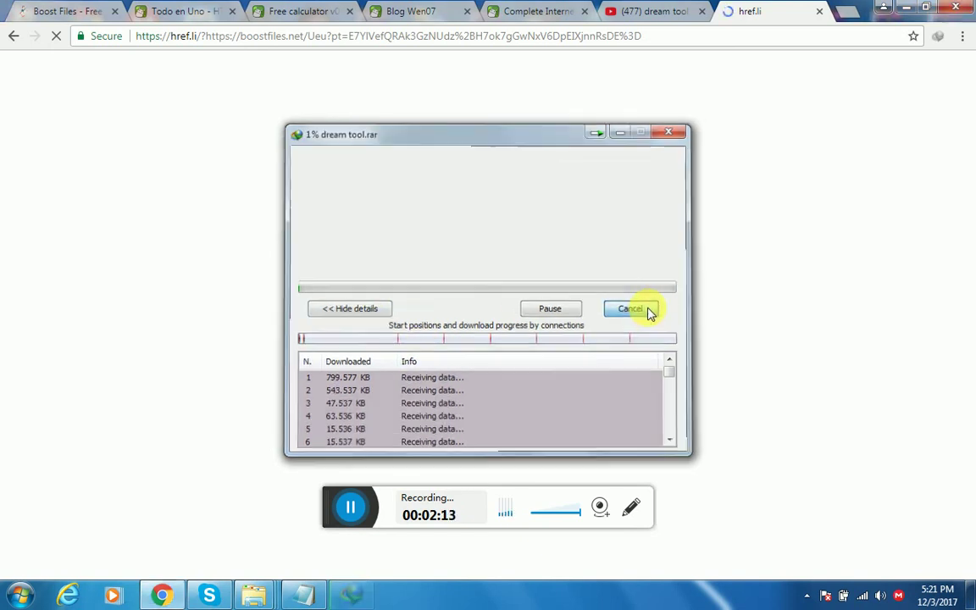
left_click(820, 12)
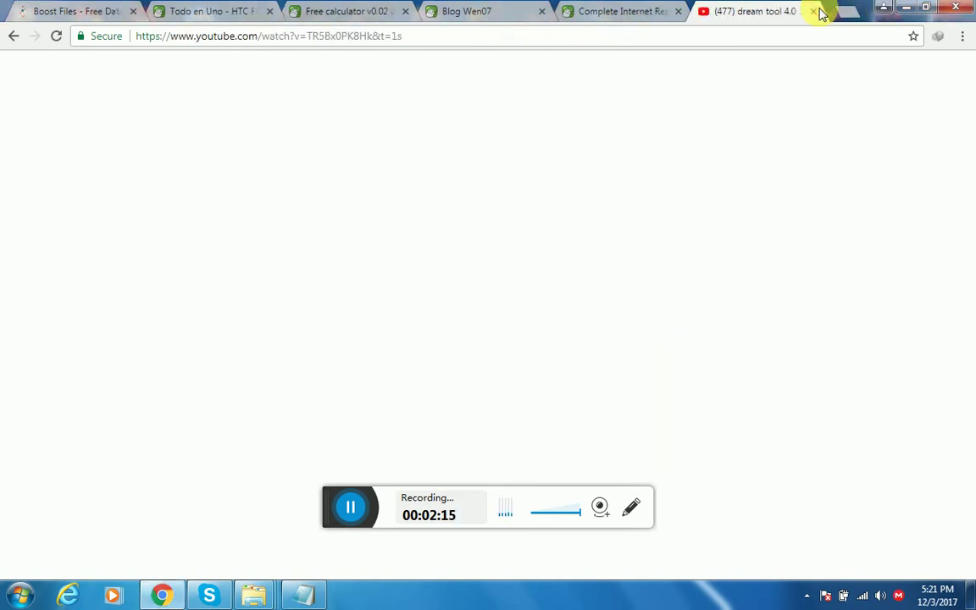
Switch to the desktop, move the Complete Internet Repair archive to the empty middle area and start extracting it.
left_click(913, 9)
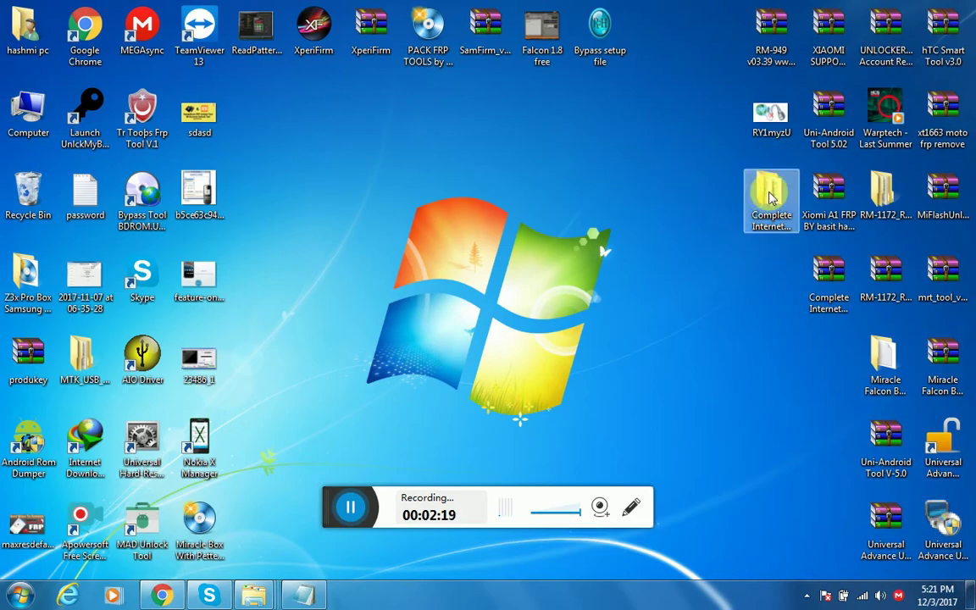
left_click_drag(815, 276, 527, 187)
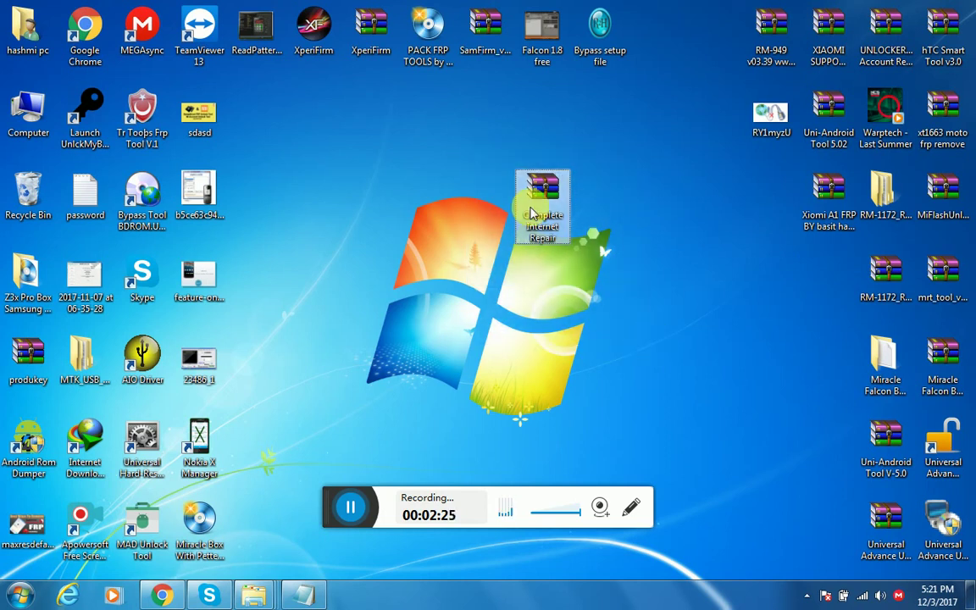
right_click(532, 212)
left_click(562, 248)
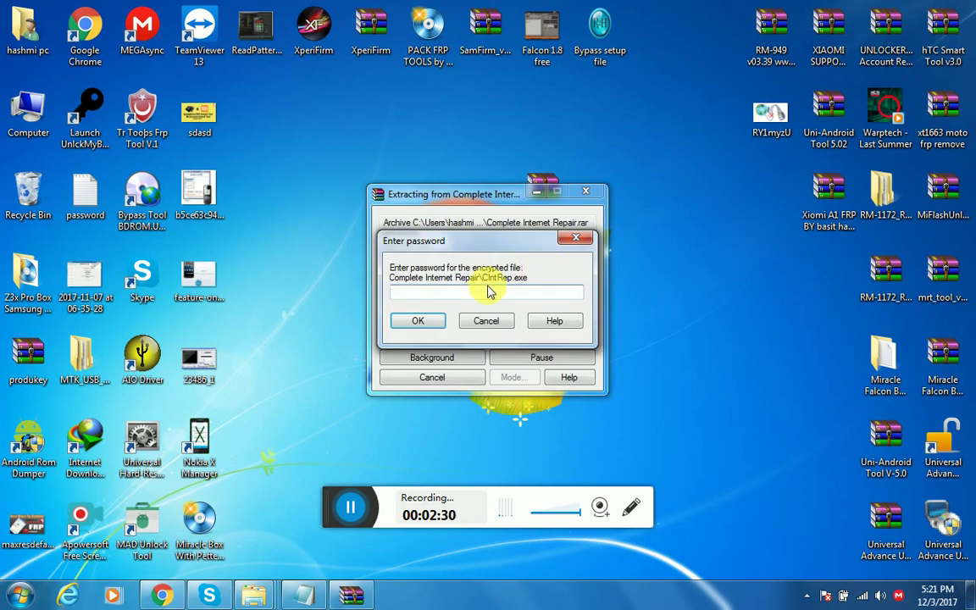
Switch to Chrome and copy the channel name shown beneath the video title.
left_click(159, 596)
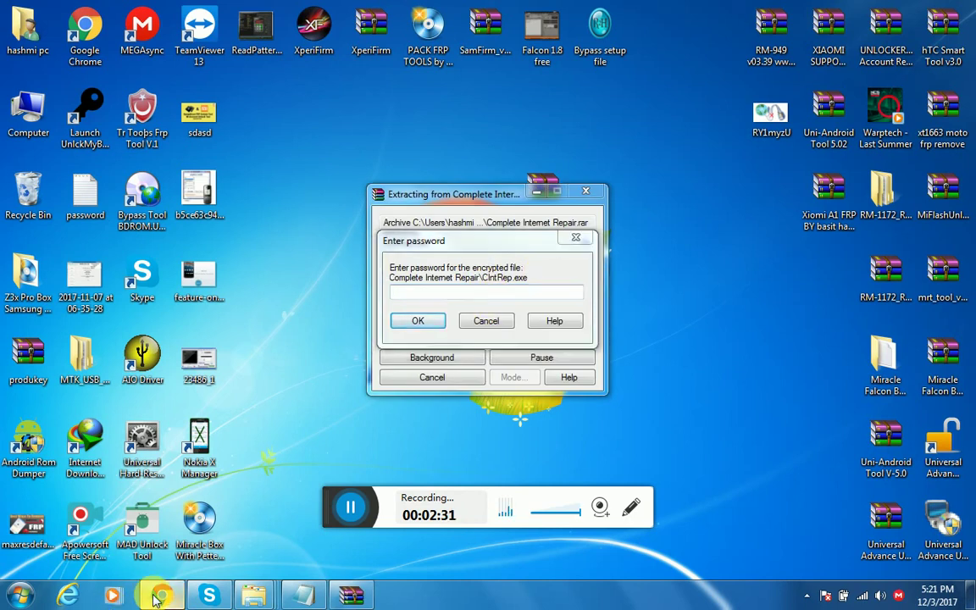
left_click_drag(270, 434, 131, 431)
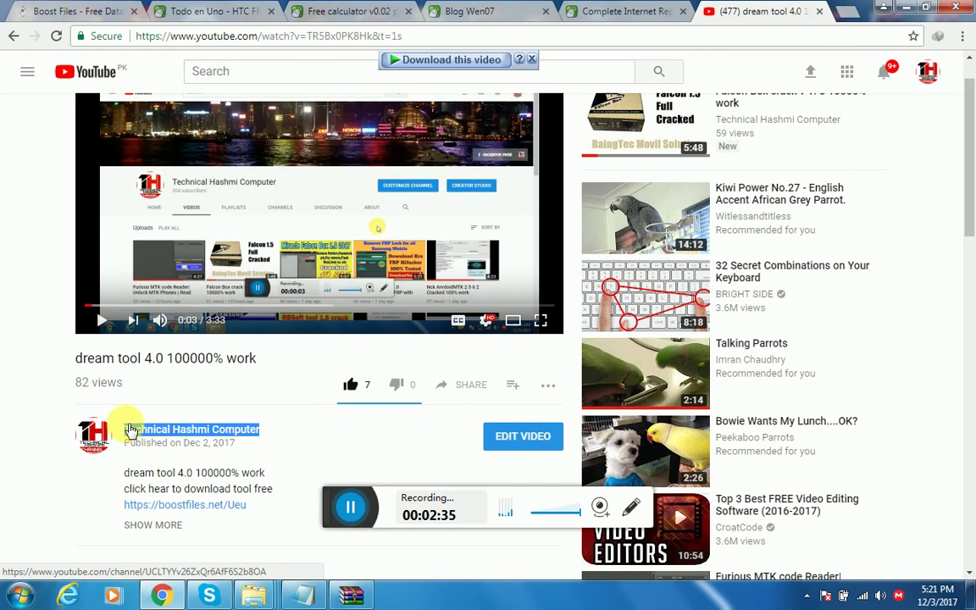
right_click(131, 430)
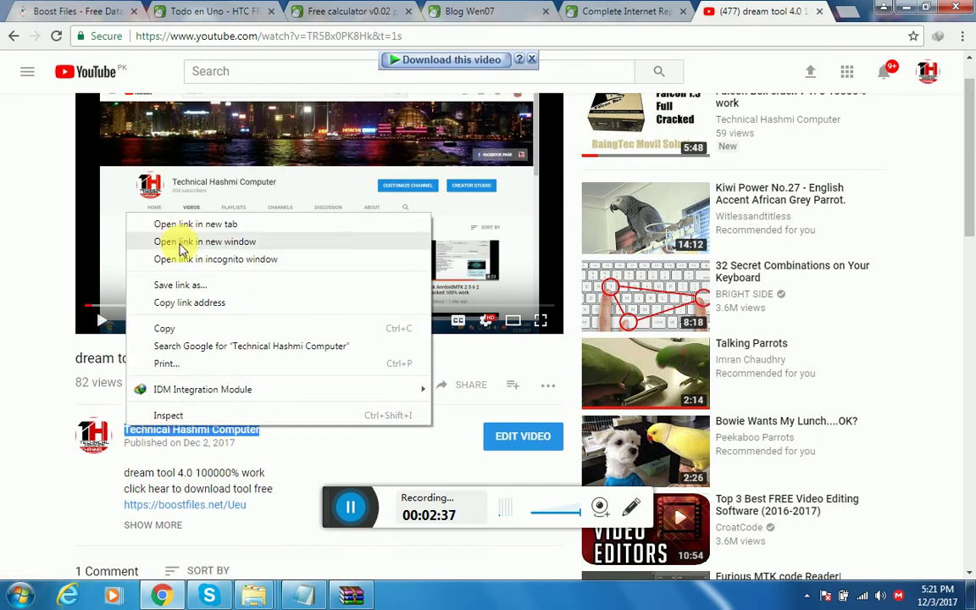
left_click(189, 330)
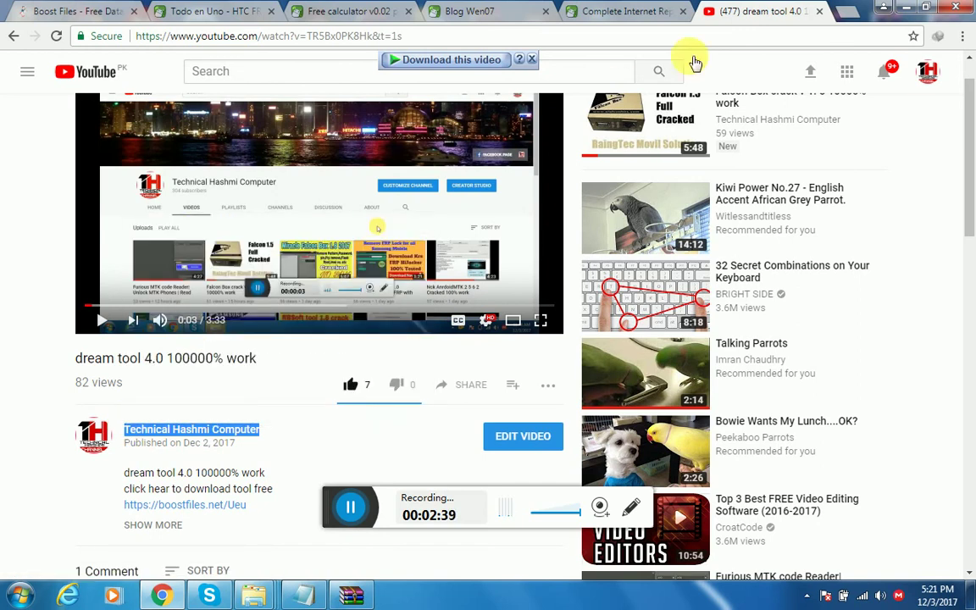
Return to the extraction prompt, paste the copied text as the archive password and complete the extraction.
left_click(903, 8)
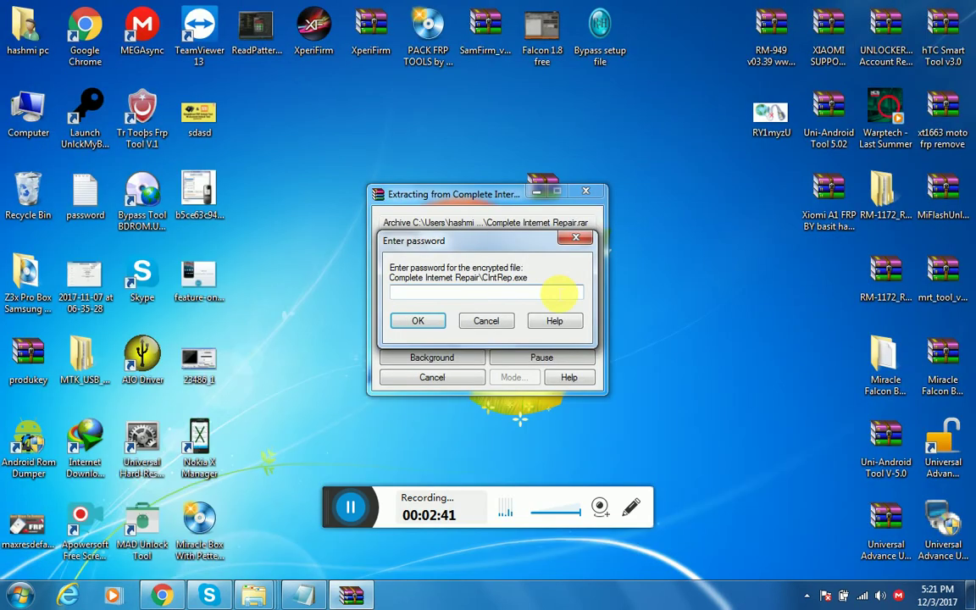
right_click(566, 291)
left_click(591, 349)
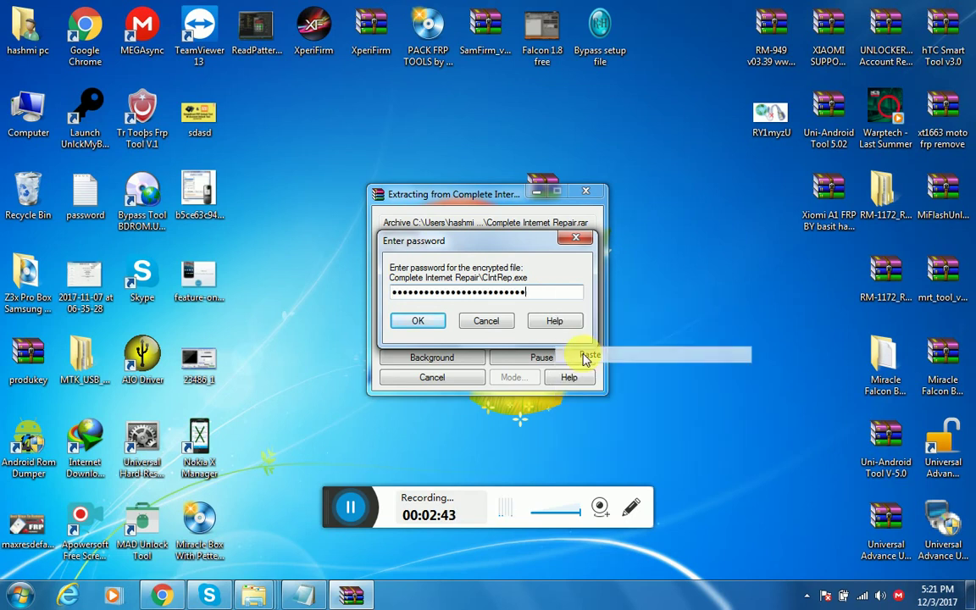
left_click(430, 322)
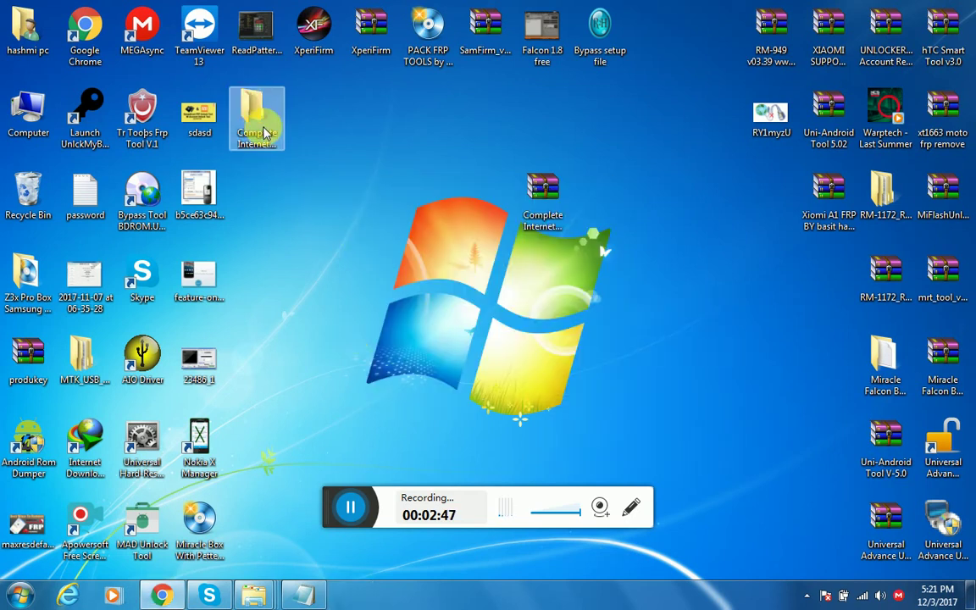
Move the extracted Complete Internet Repair folder to the middle of the desktop and its archive beside the other archives.
left_click_drag(263, 129, 434, 206)
left_click(556, 199)
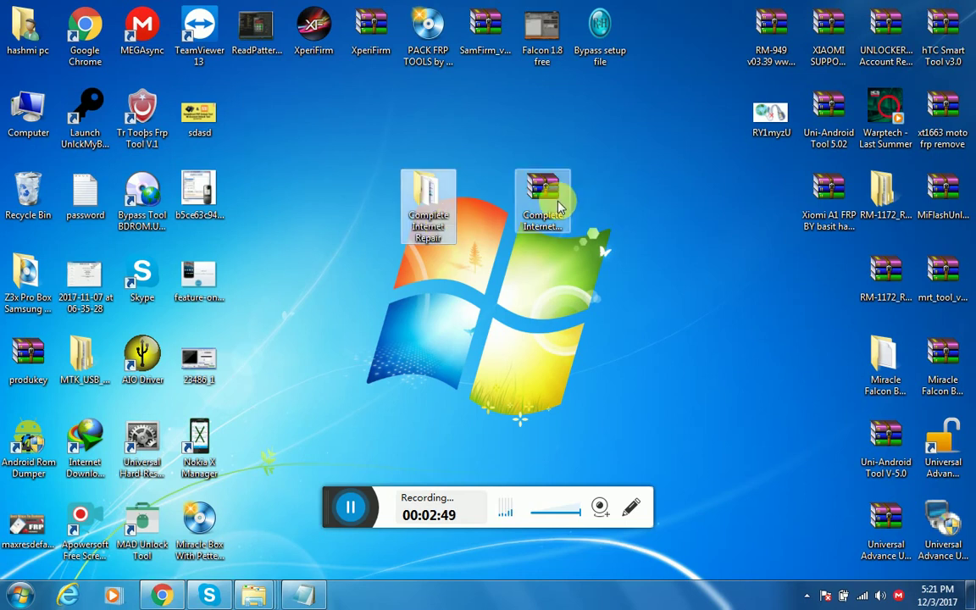
left_click_drag(641, 245, 761, 267)
left_click_drag(773, 198, 770, 200)
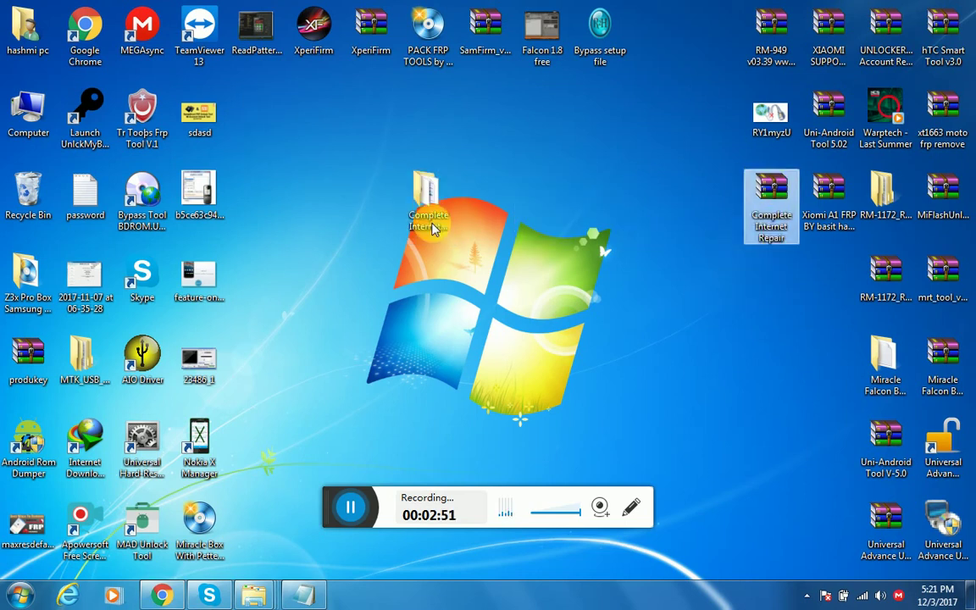
left_click_drag(428, 195, 487, 204)
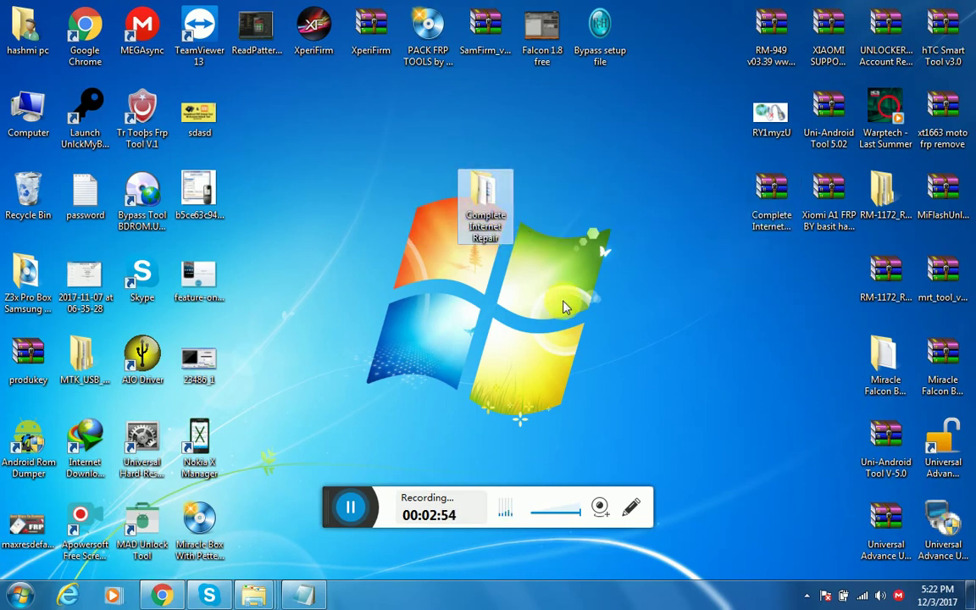
Launch the CIntRep application from the Complete Internet Repair folder and close the folder window.
double_click(477, 212)
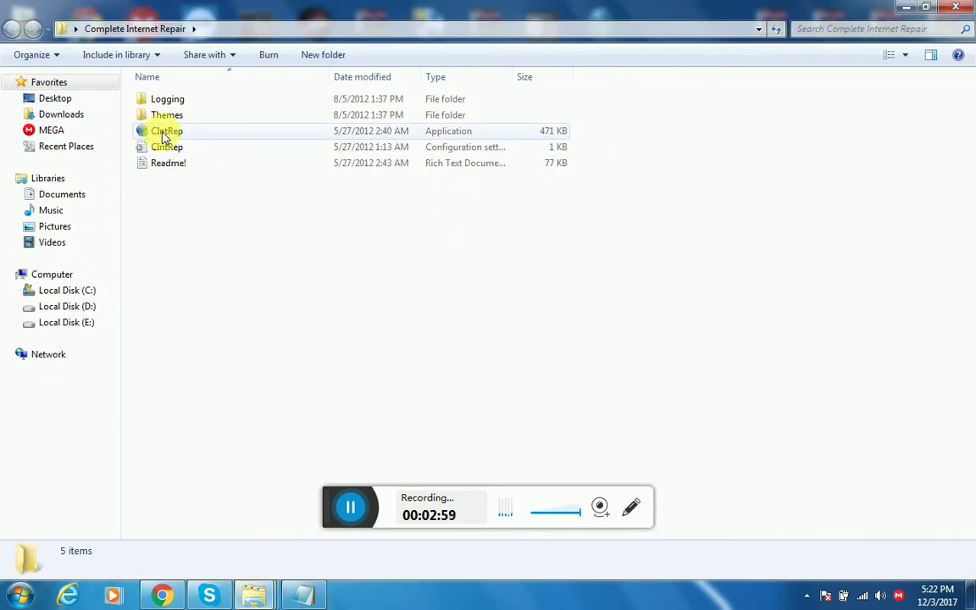
left_click(165, 134)
right_click(165, 134)
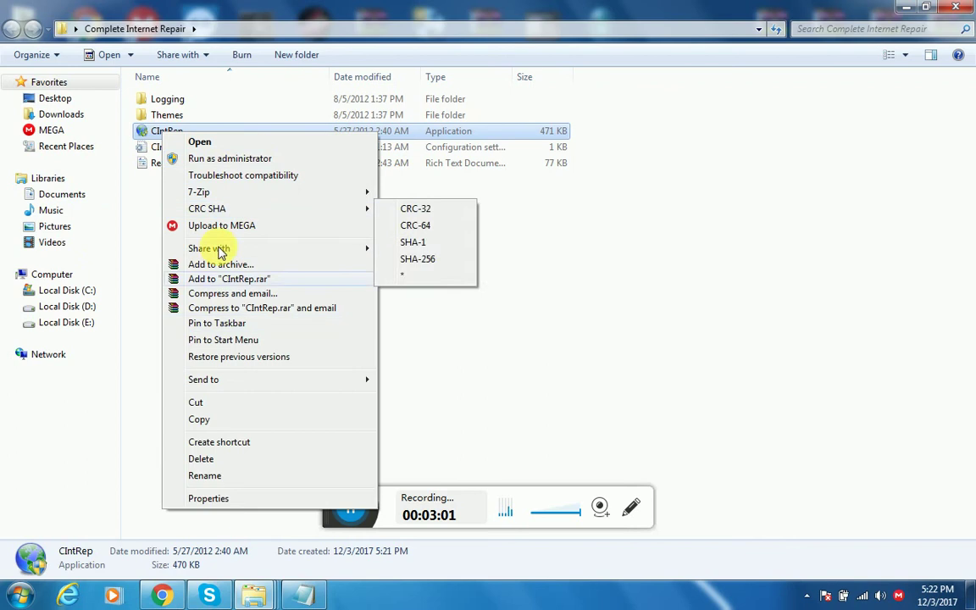
left_click(217, 141)
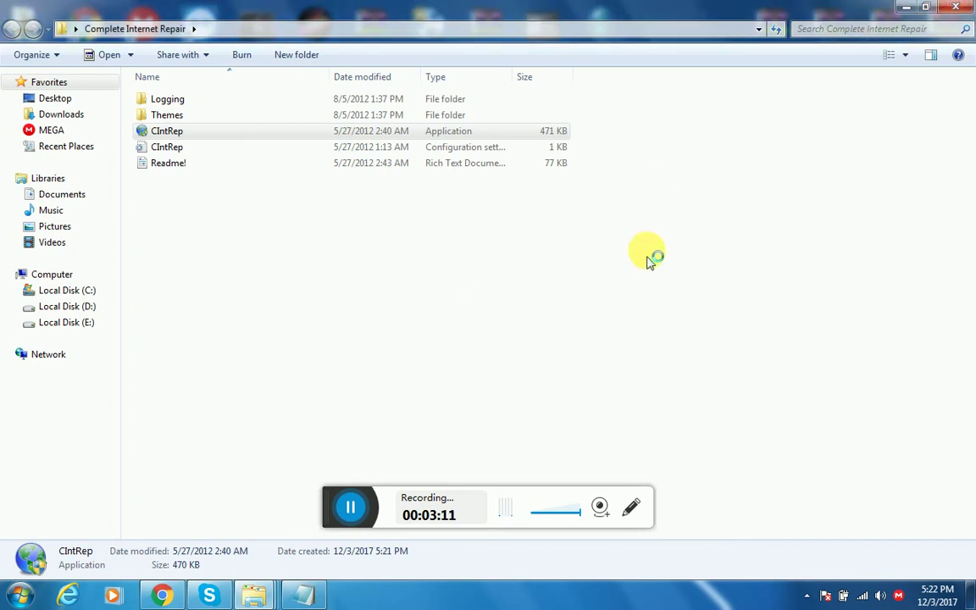
left_click(958, 8)
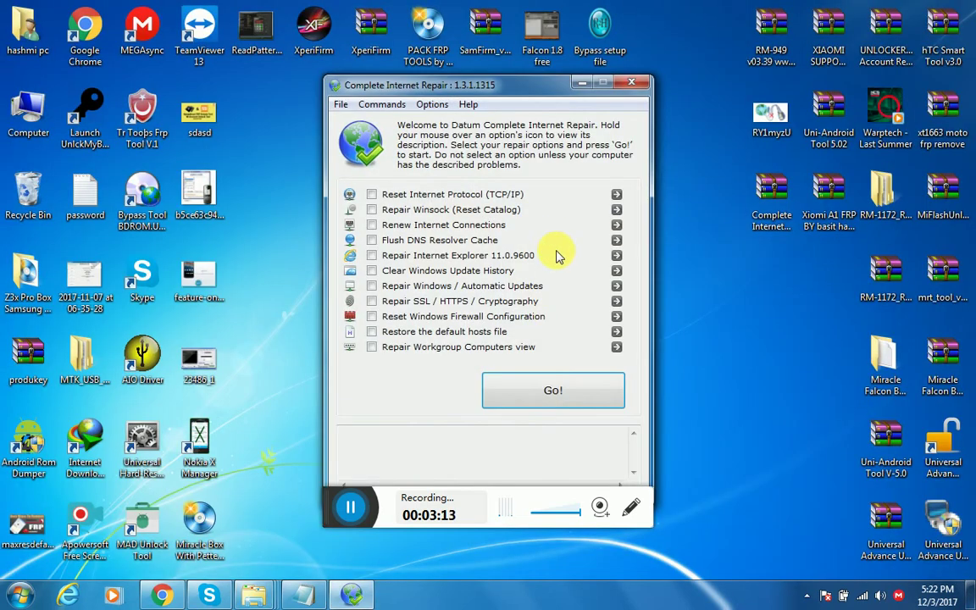
left_click_drag(489, 95, 510, 88)
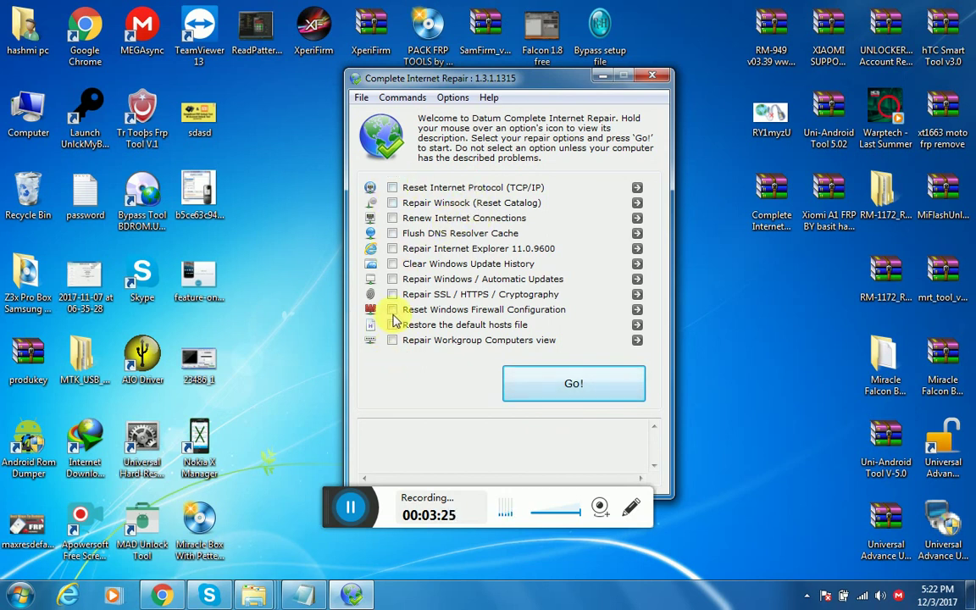
Select every repair option from Reset Internet Protocol (TCP/IP) to Repair Workgroup Computers view, and run the repair with its window moved higher.
left_click(392, 188)
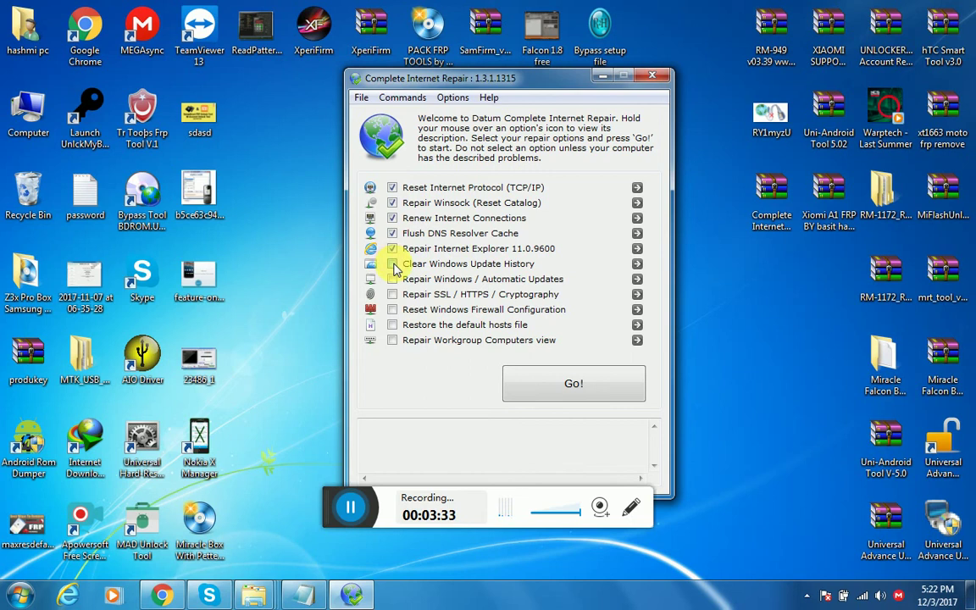
left_click(392, 294)
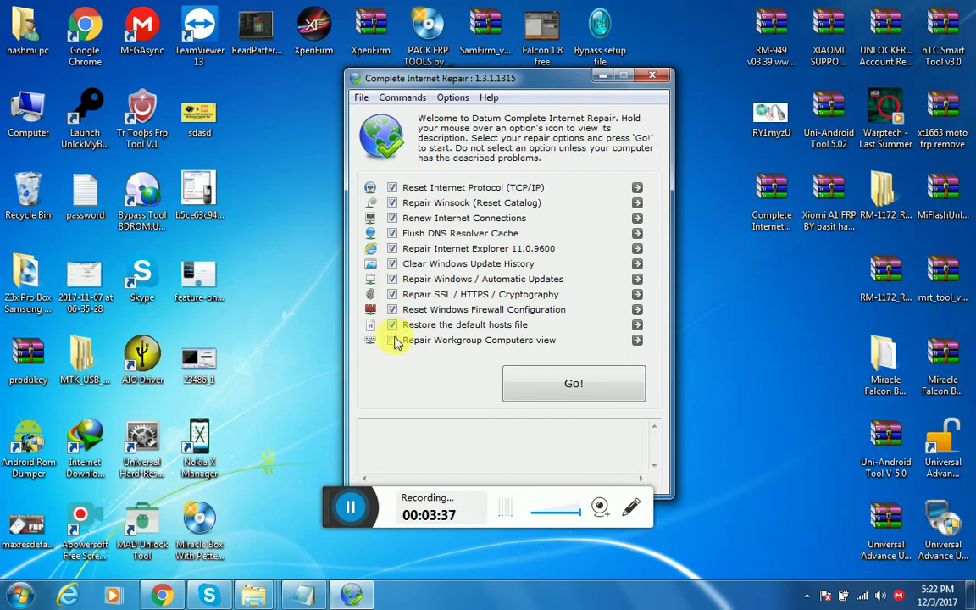
left_click(393, 340)
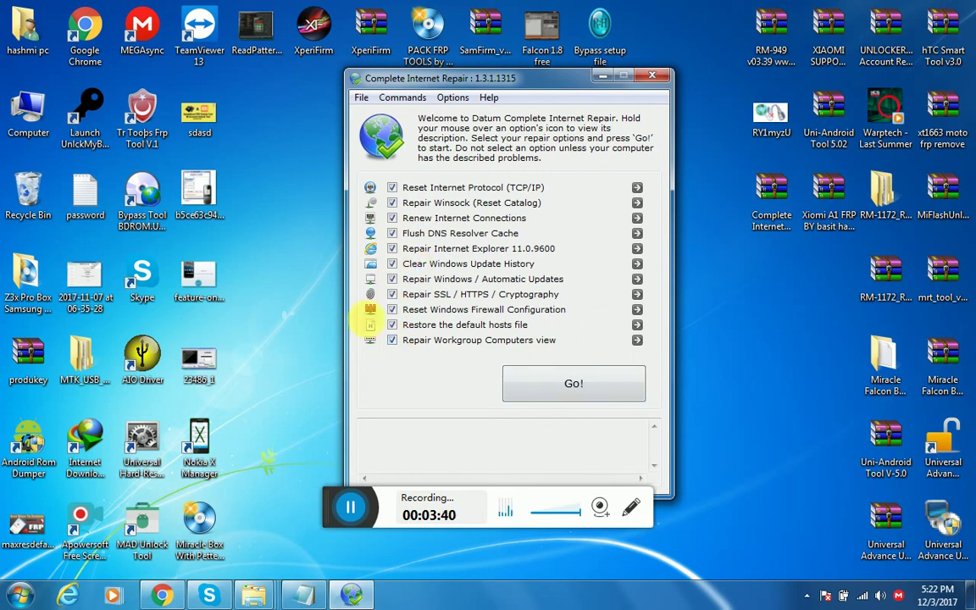
left_click(565, 390)
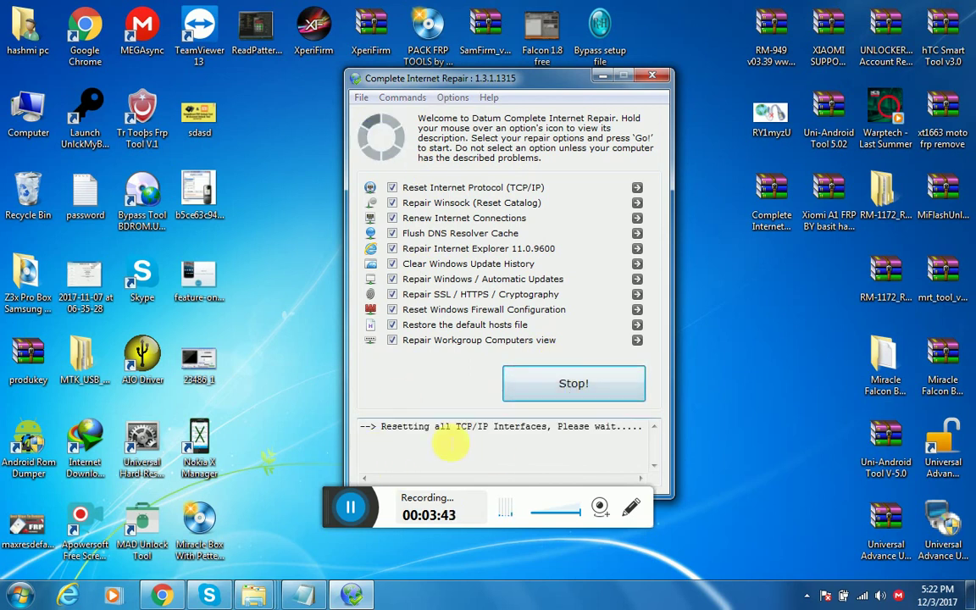
left_click_drag(458, 73, 436, 41)
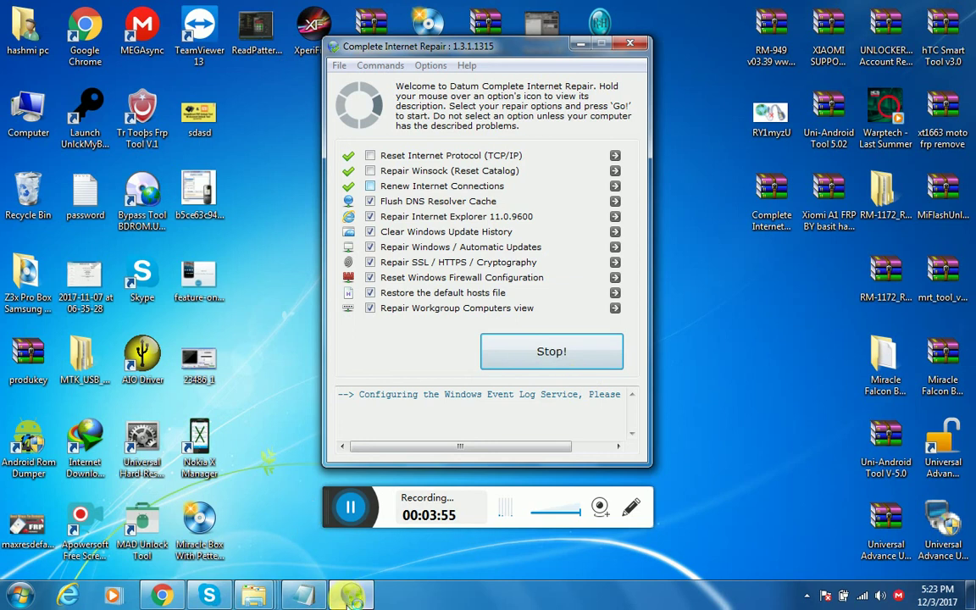
left_click(352, 595)
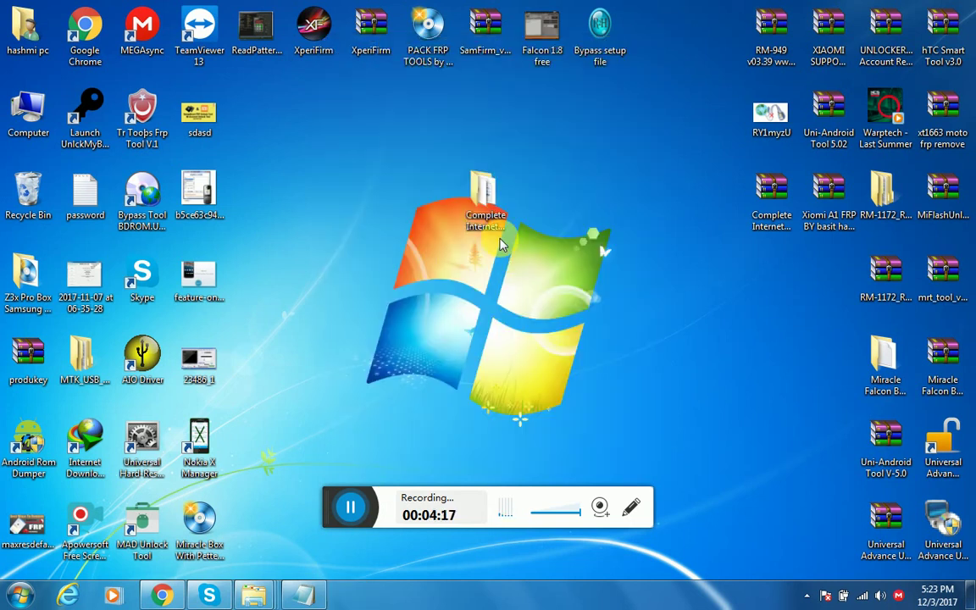
Switch to Chrome, return from the dream tool 4.0 video to the channel's Videos page, and look through the uploads.
left_click(158, 597)
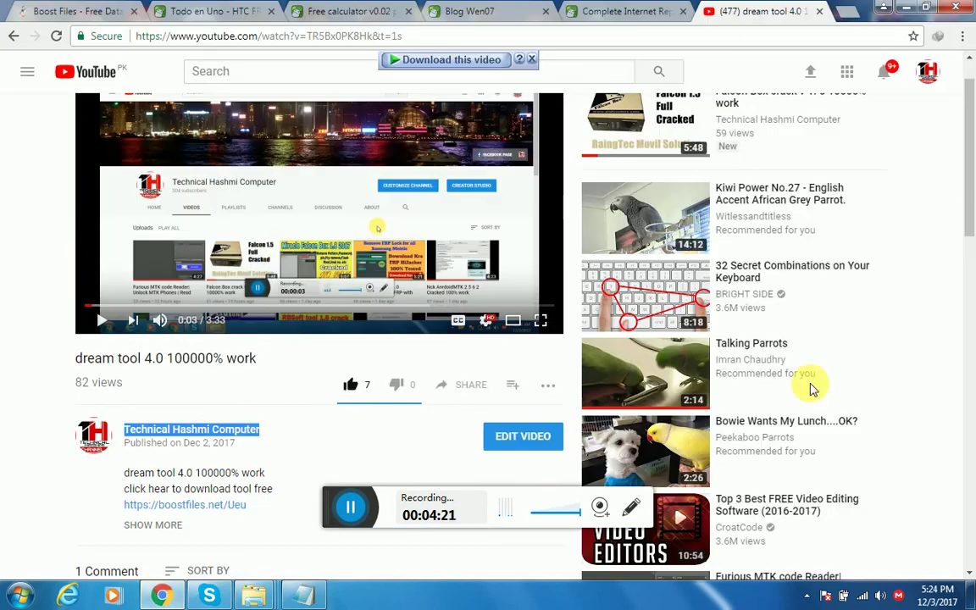
scroll(972, 182, "up", 1)
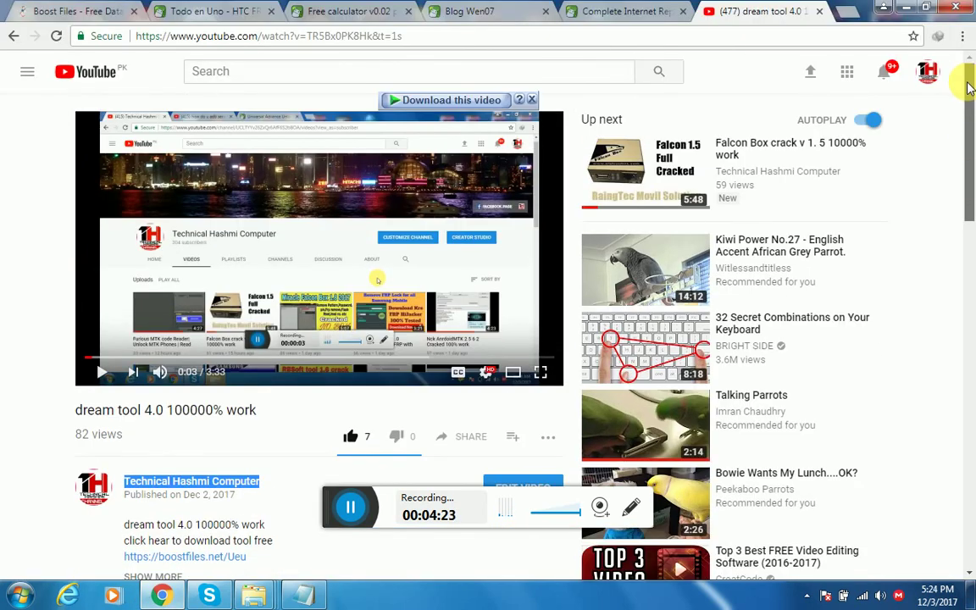
left_click(12, 37)
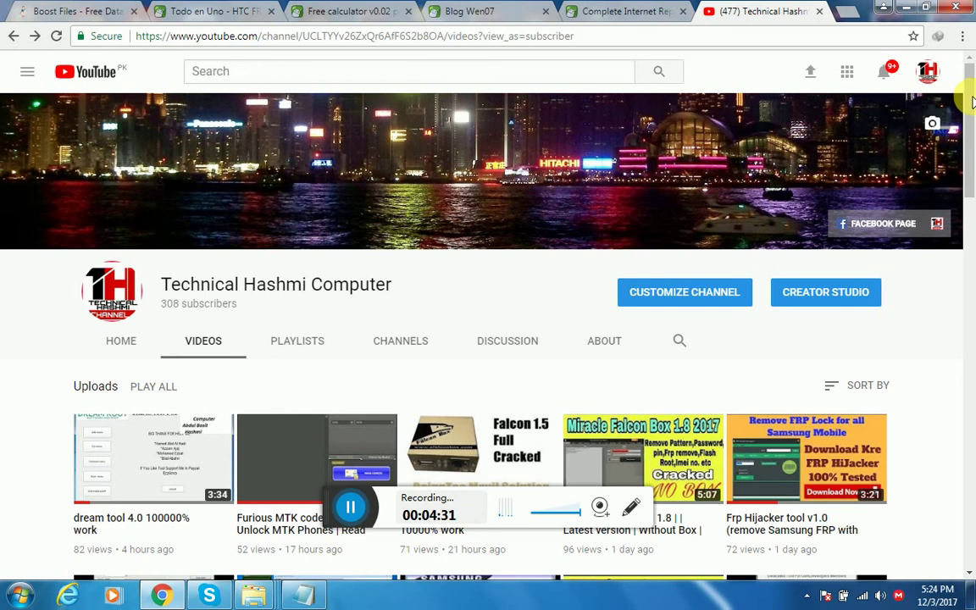
left_click_drag(972, 116, 973, 142)
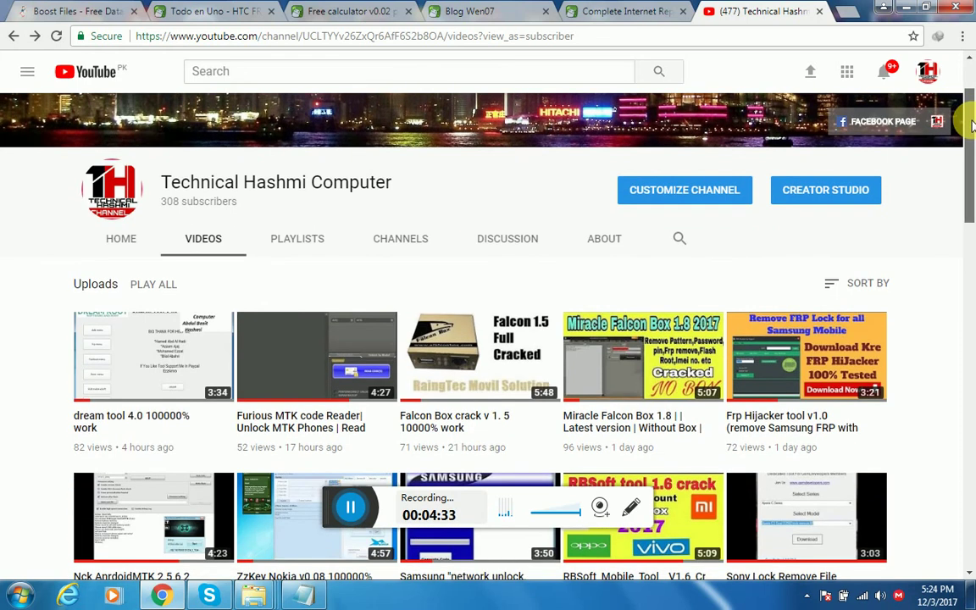